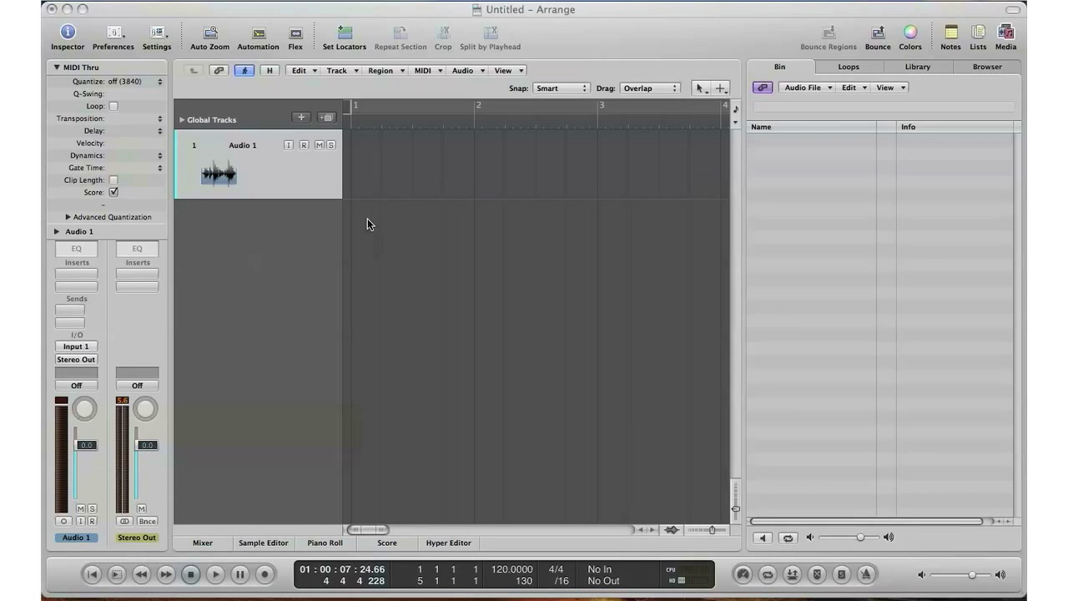
Create Audio 2 as a mono audio track on Input 1 and Output 1-2, below Audio 1
left_click(301, 116)
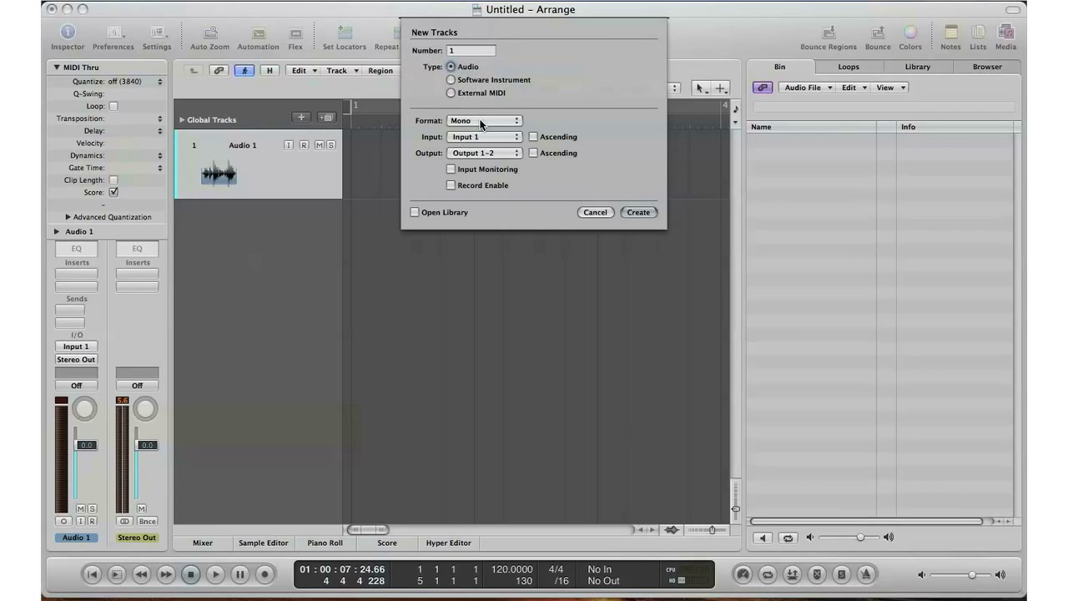
left_click(480, 123)
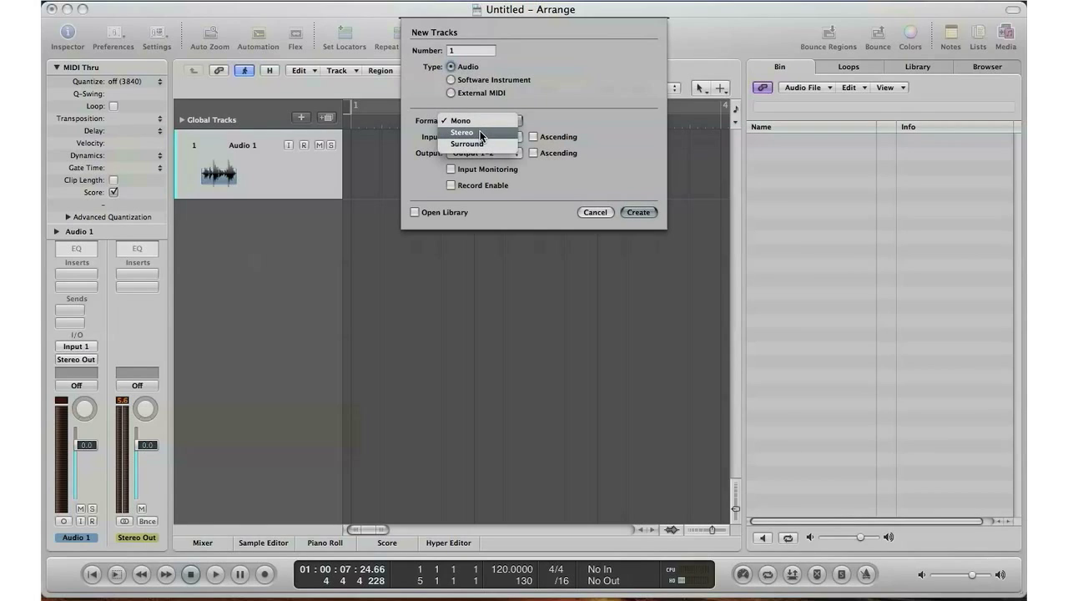
left_click(484, 136)
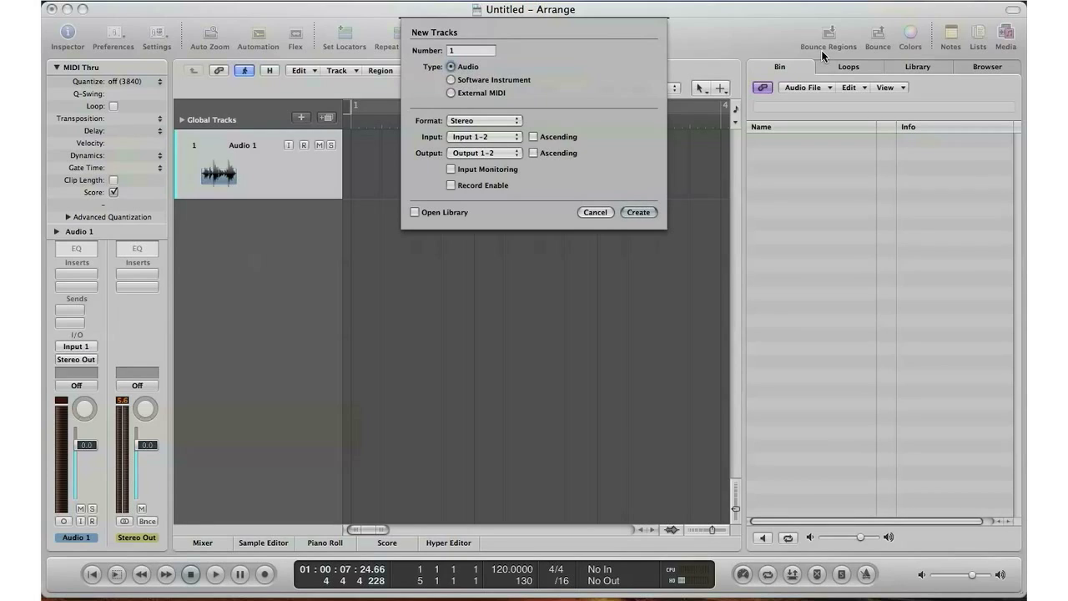
left_click(498, 123)
left_click(496, 112)
left_click(493, 138)
mouse_move(486, 156)
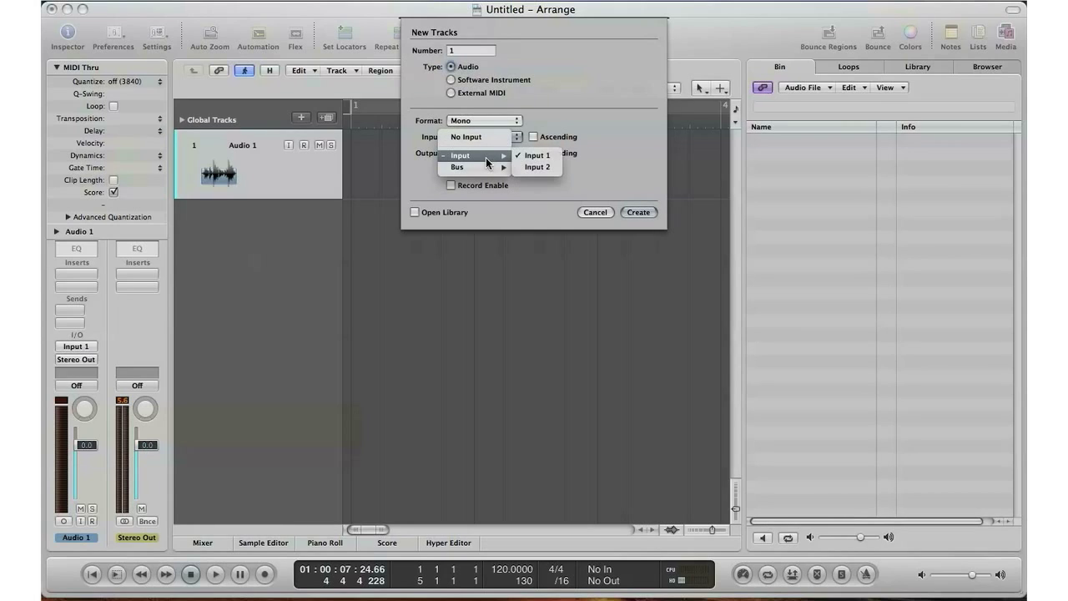
left_click(541, 161)
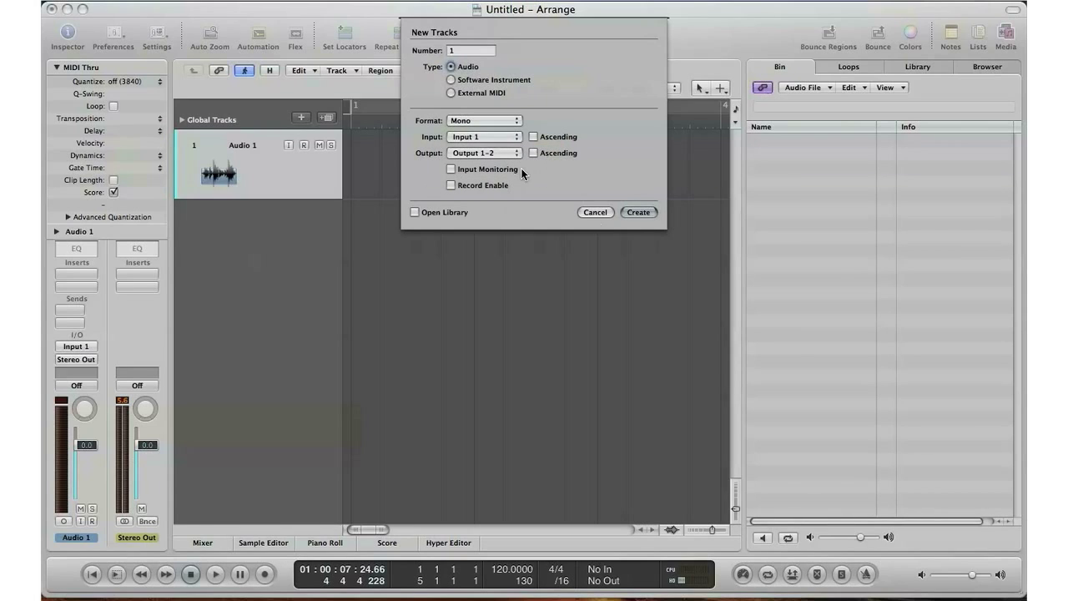
left_click(639, 213)
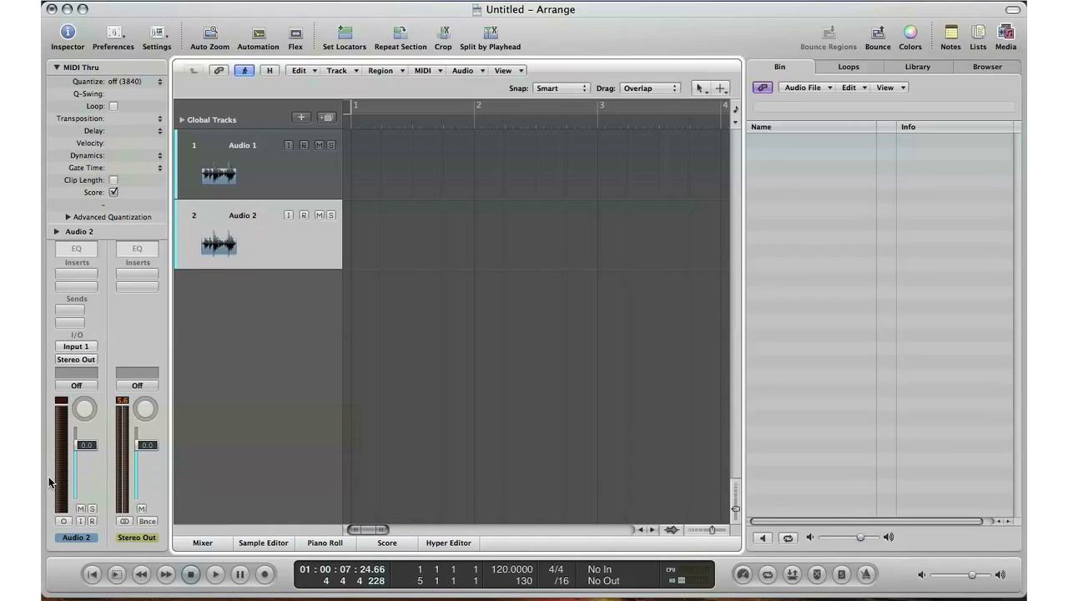
left_click(289, 216)
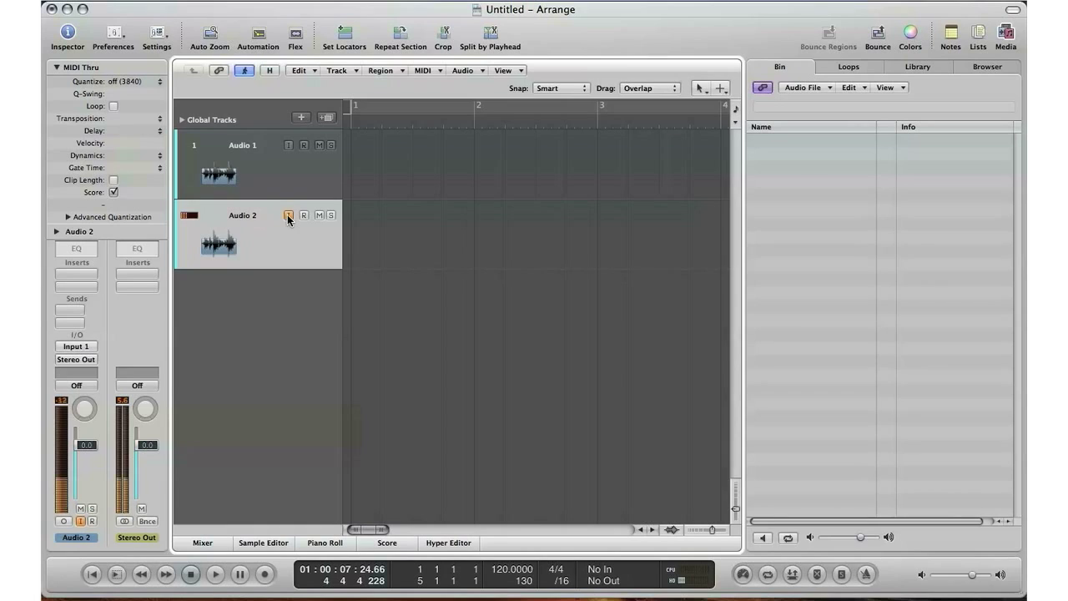
left_click(289, 216)
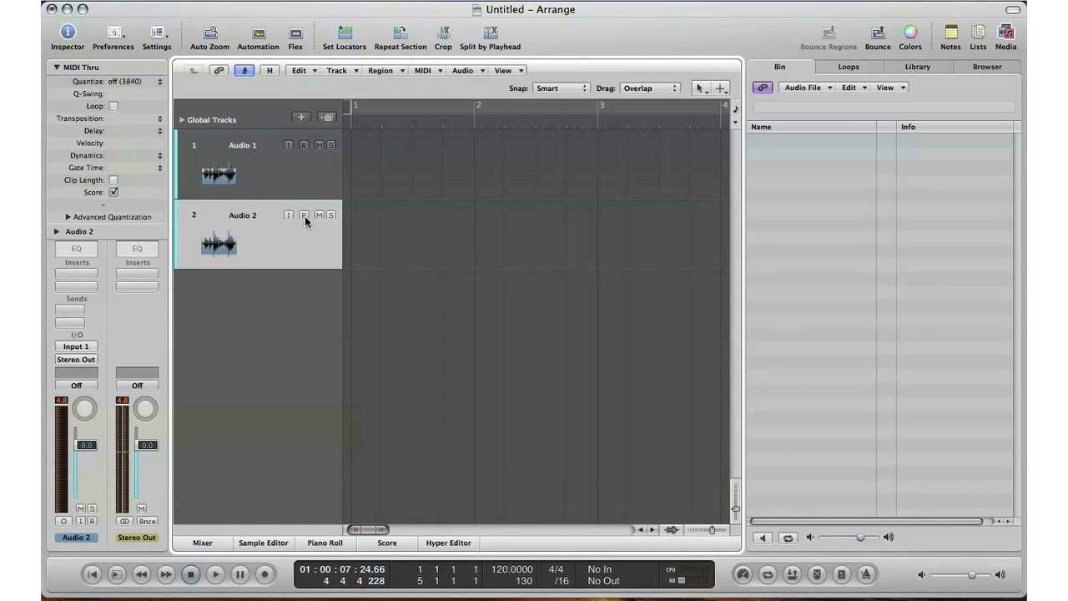
left_click(305, 215)
left_click(304, 215)
Record a two-bar voice take from the song start onto Audio 2, producing region Audio 2#01
key("Return")
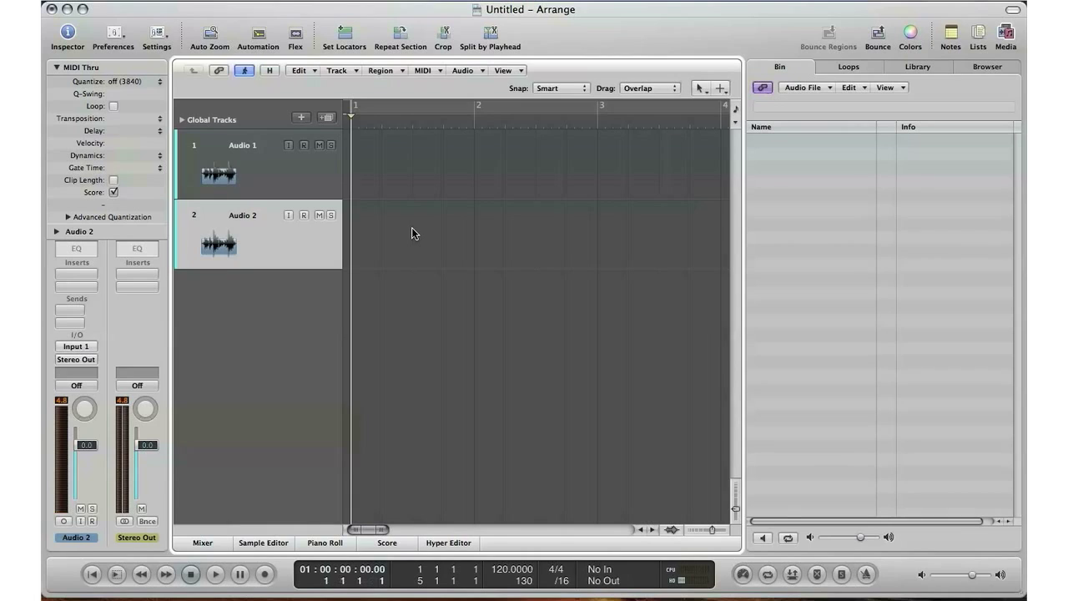
key("r")
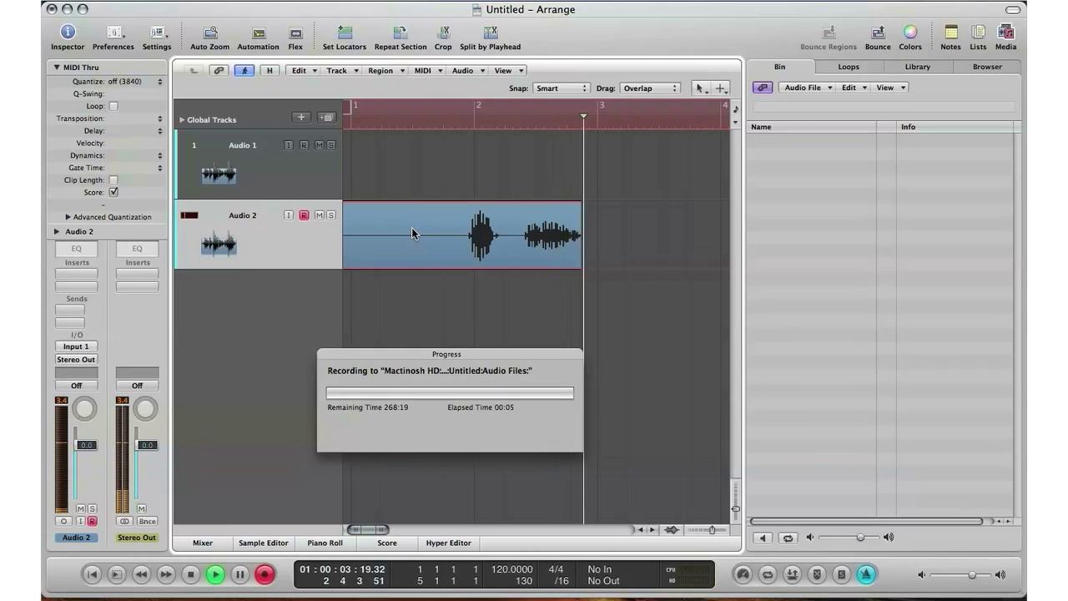
key("space")
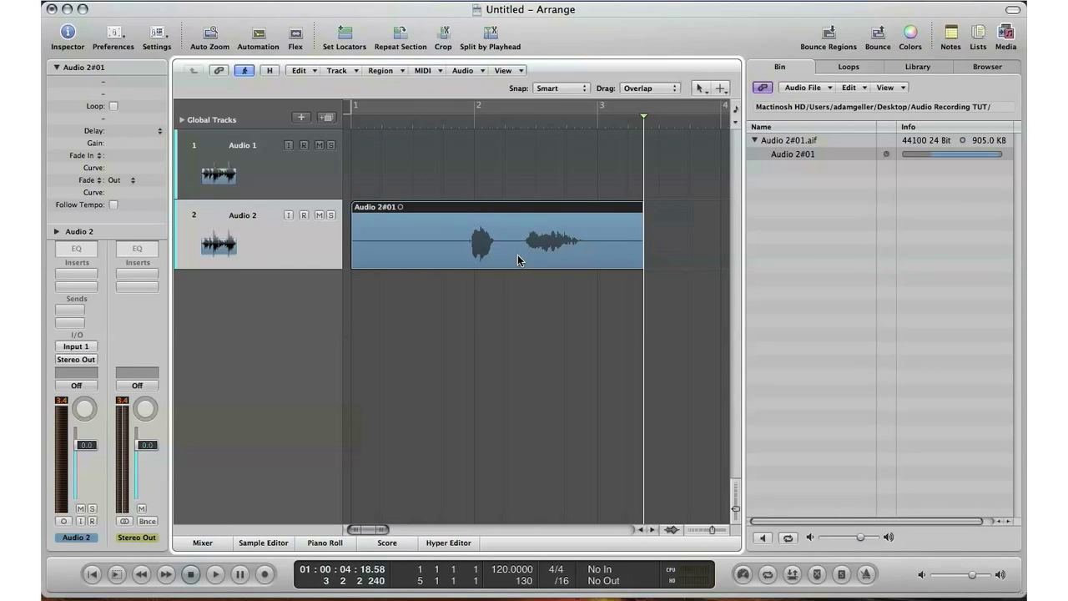
Move the Audio 2 fader up, then down to -∞, then back up again
left_click_drag(77, 452, 76, 439)
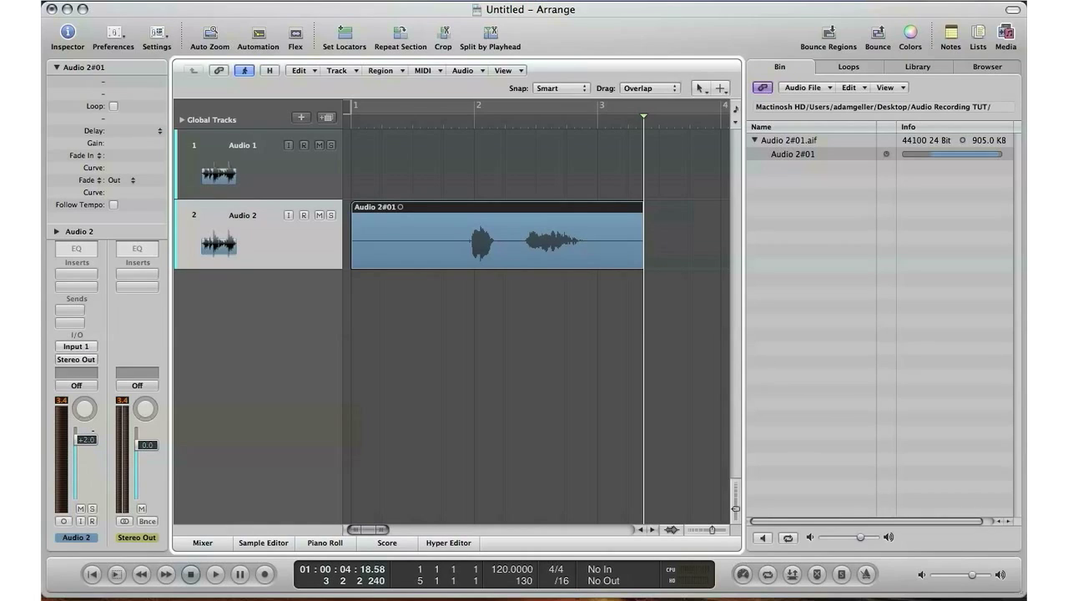
left_click_drag(77, 439, 71, 598)
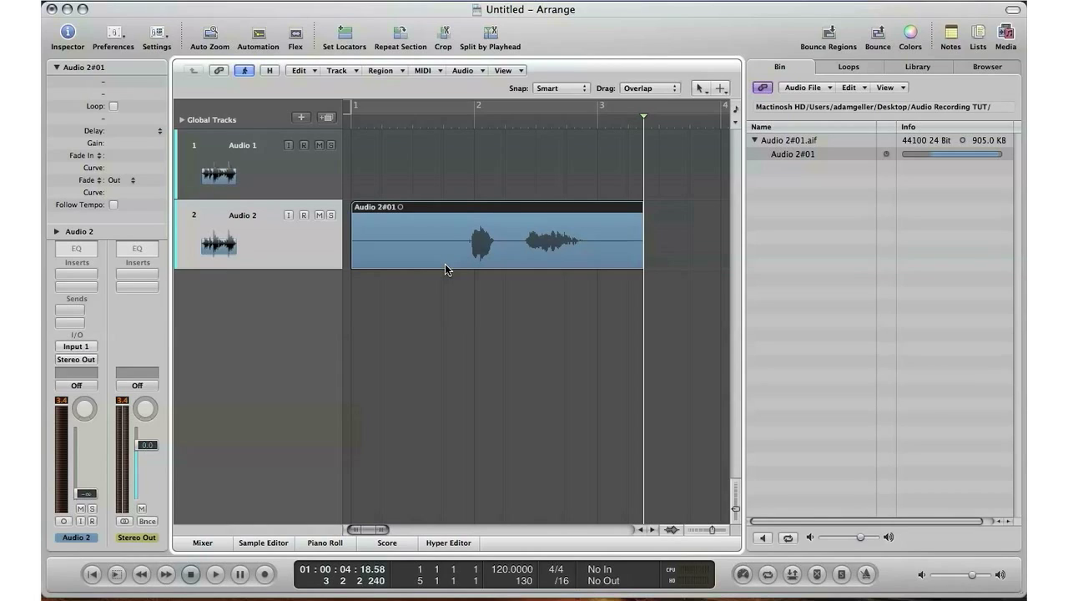
mouse_move(86, 496)
left_mouse_down()
mouse_move(86, 457)
mouse_move(86, 493)
left_mouse_up()
Add Audio 3 below Audio 2, set its volume to 0.0 dB, and arm it
left_click(327, 118)
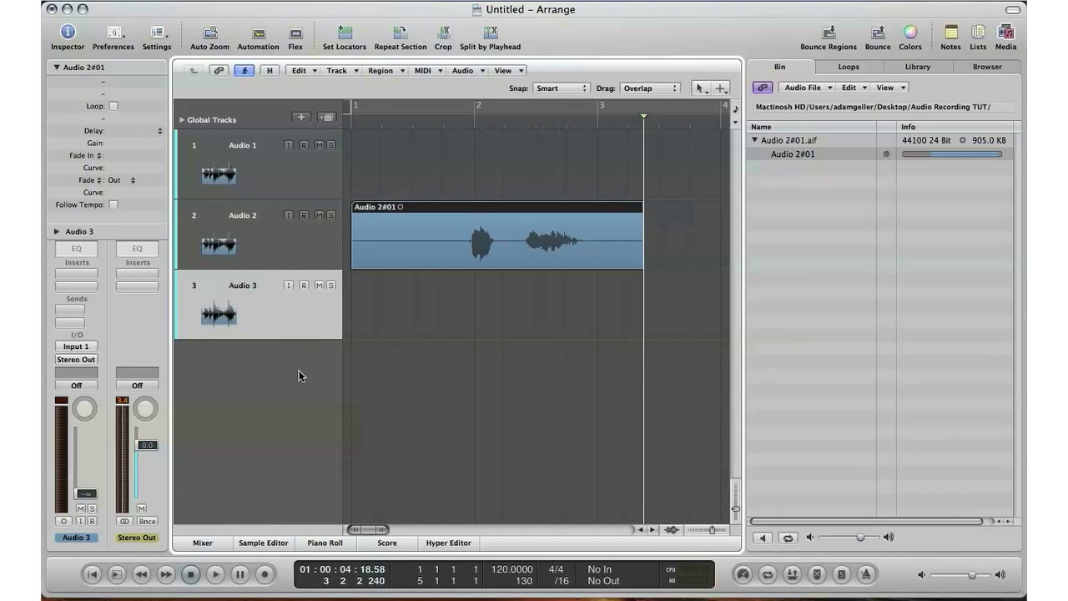
left_click(85, 498, "alt")
key("r")
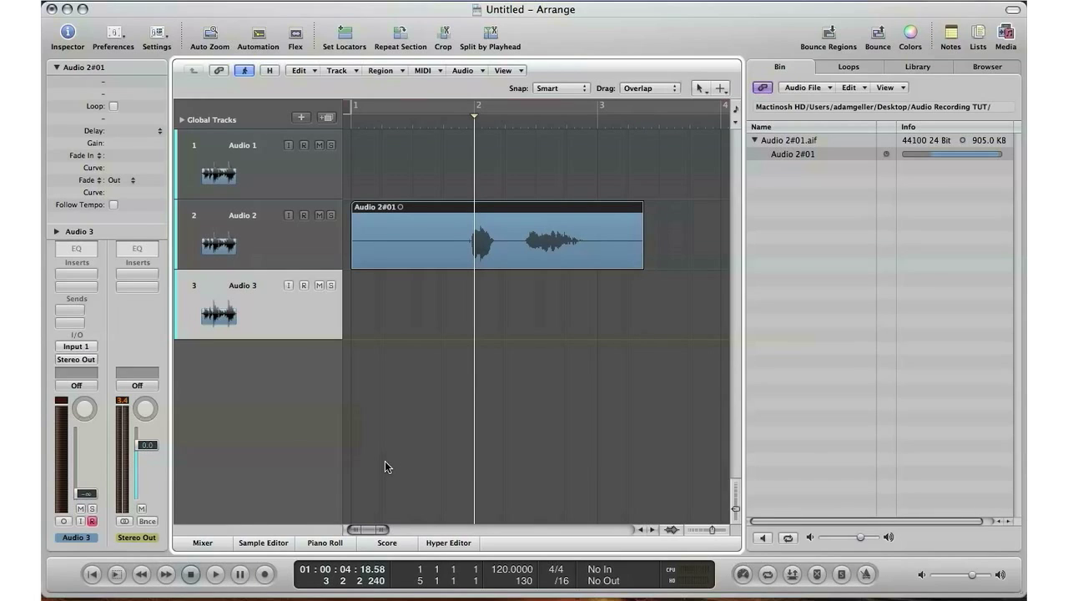
Record a voice take onto Audio 3 as region Audio 3#01, then stop playback
key("r")
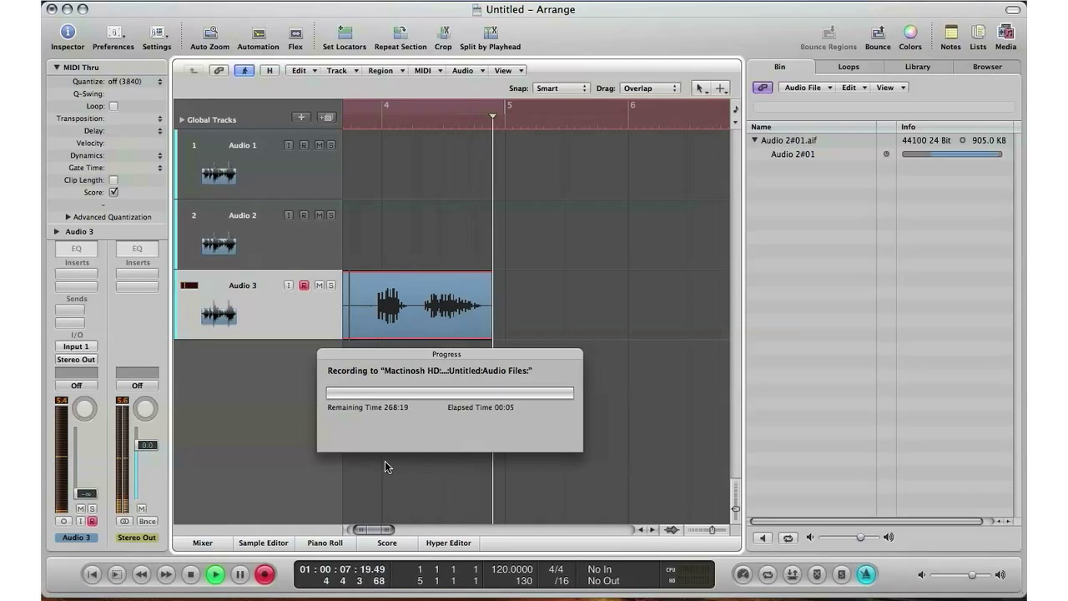
key("r")
key("space")
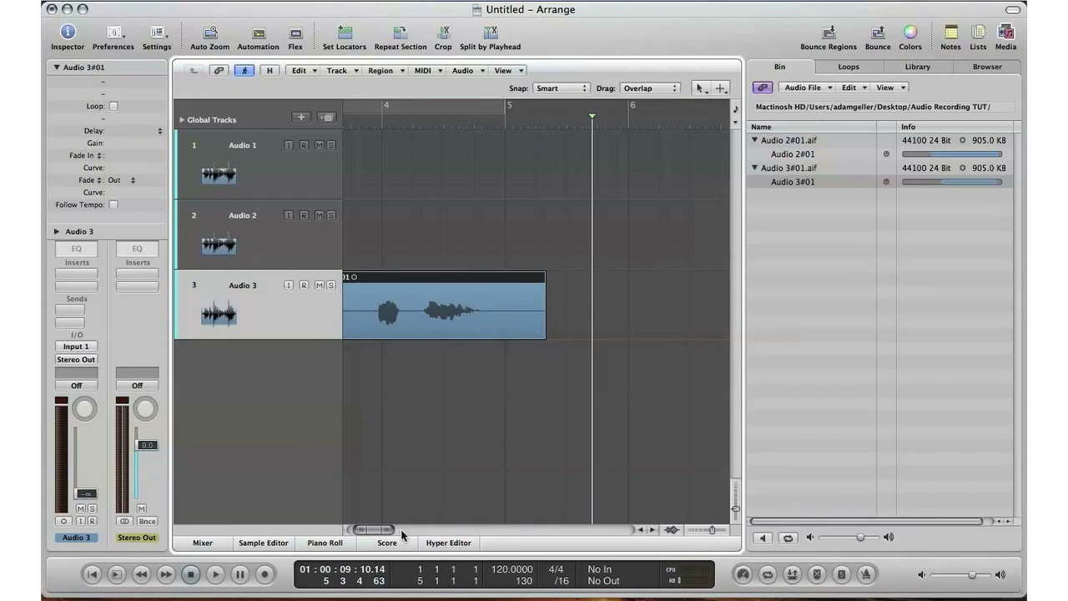
Slide the Audio 3#01 region left toward the start of track 3
left_click_drag(373, 531, 363, 529)
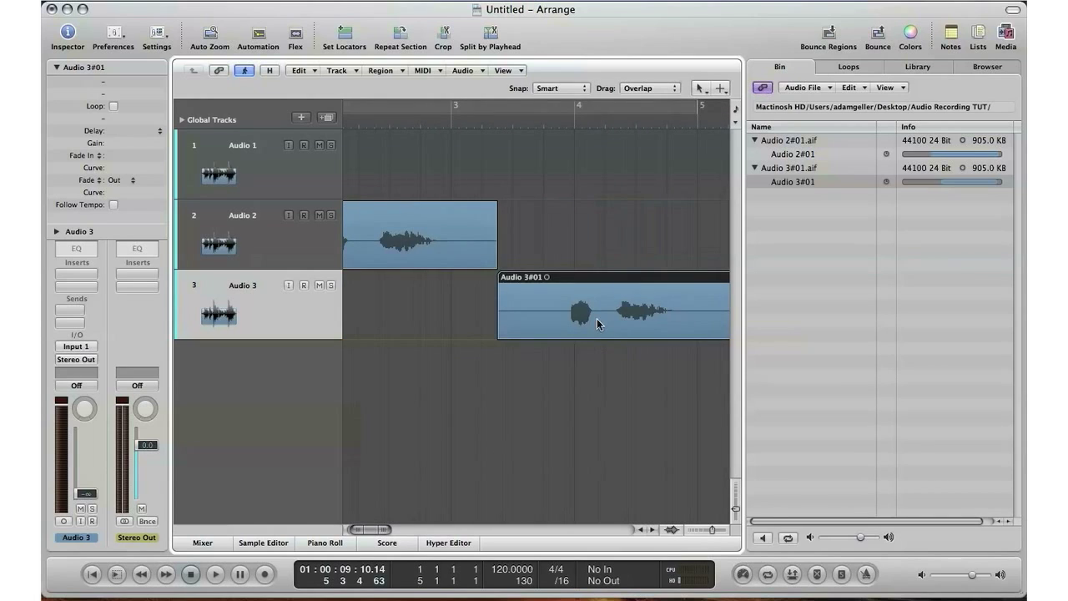
left_click_drag(598, 325, 443, 318)
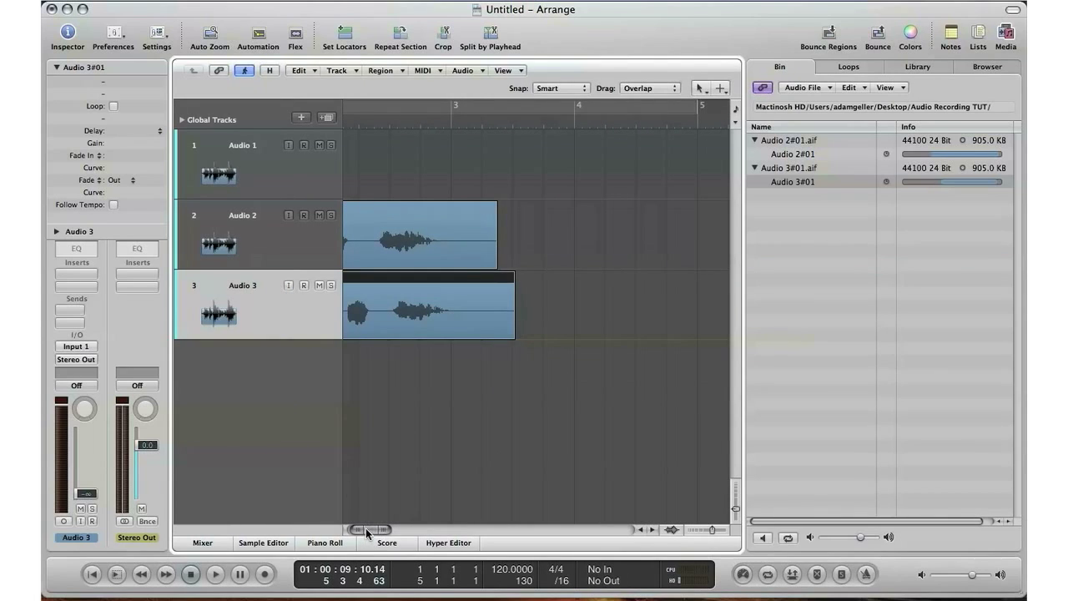
left_click_drag(360, 531, 354, 529)
left_click_drag(518, 307, 499, 311)
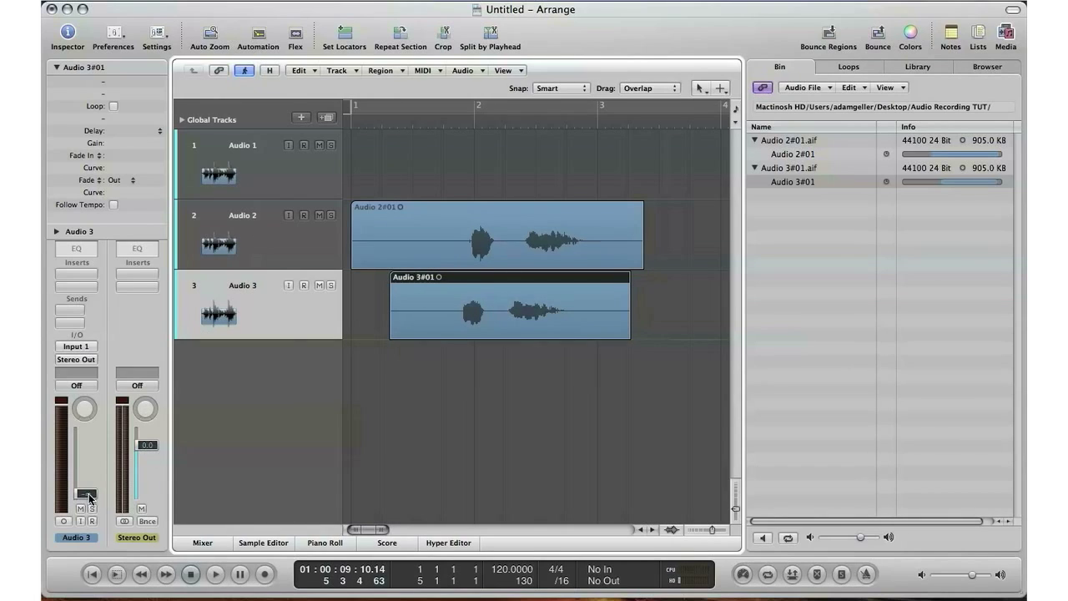
Select Audio 2 and raise its fader from silent to 0.0 dB
left_click(245, 243)
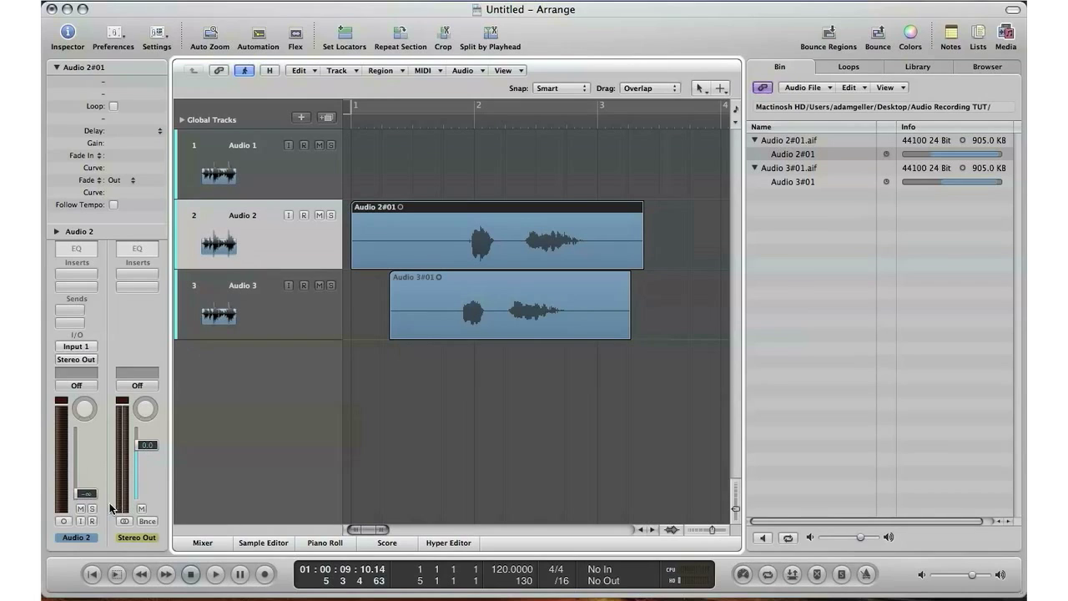
left_click_drag(84, 494, 84, 451)
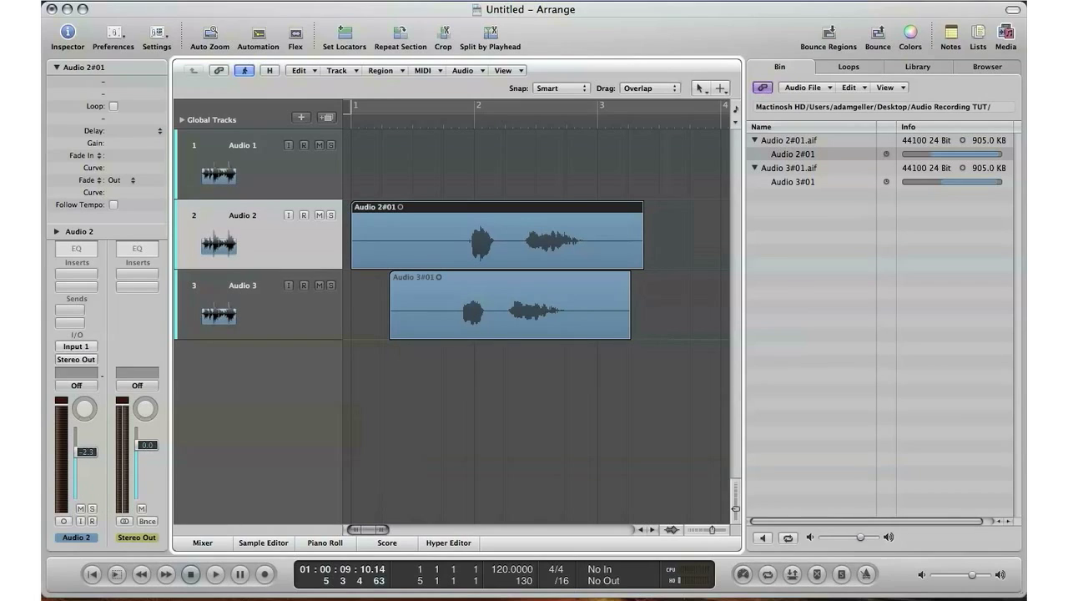
left_click(89, 455, "alt")
left_click_drag(91, 460, 88, 458)
With Audio 3 selected, start a new audio track with Mono format
left_click(292, 310)
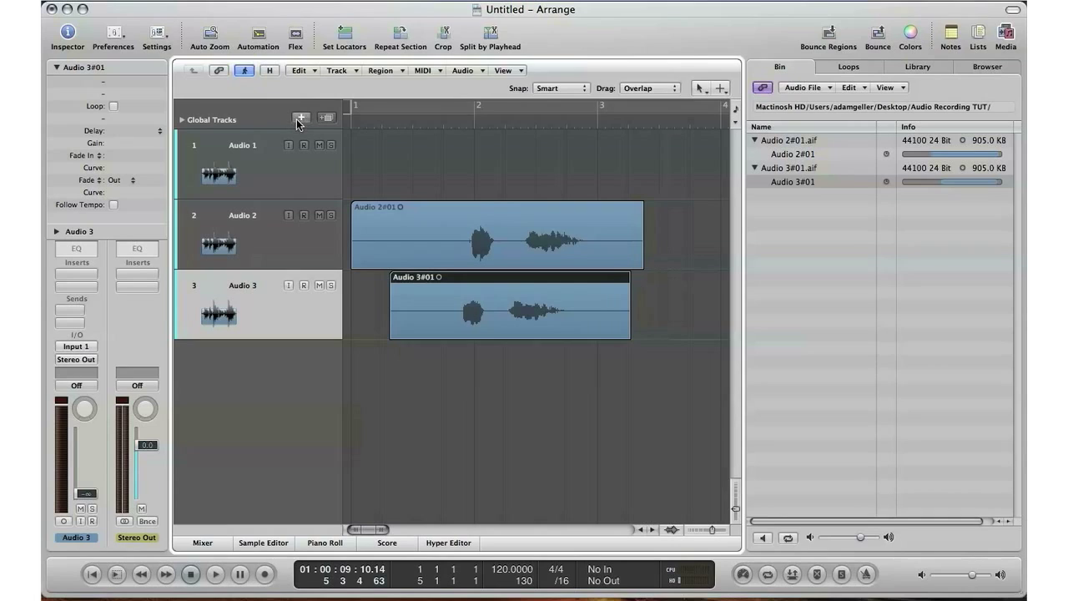
left_click(301, 116)
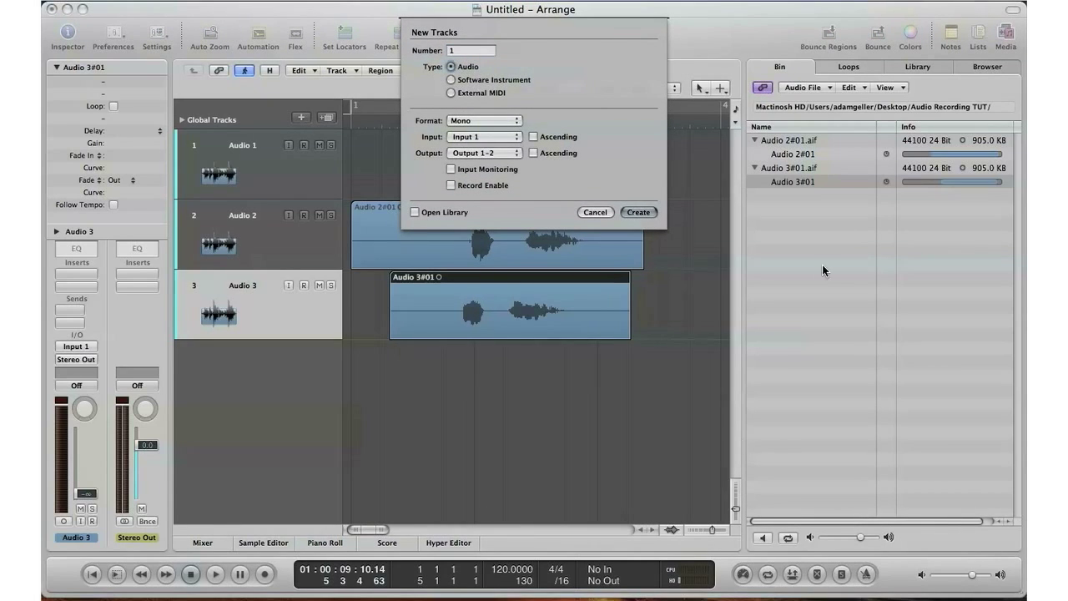
left_click(481, 121)
left_click(480, 121)
left_click(481, 124)
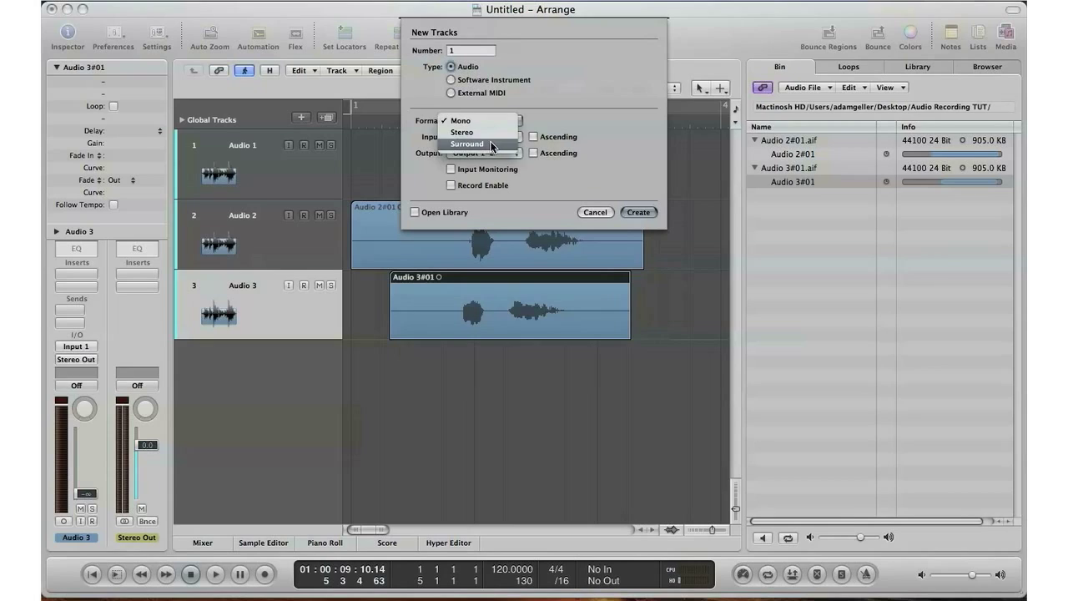
left_click(532, 124)
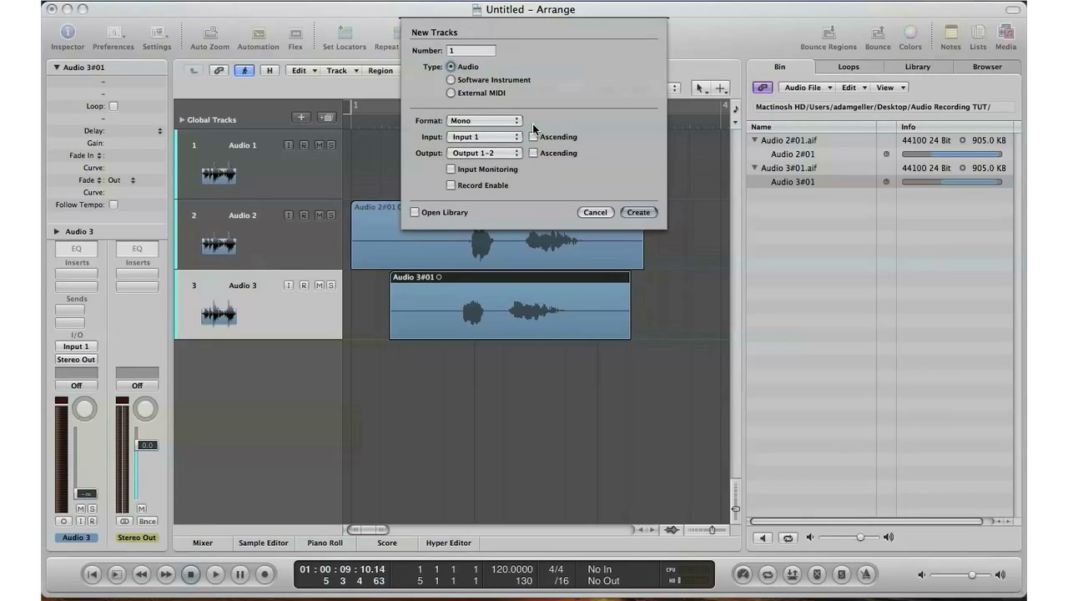
left_click(483, 121)
left_click(482, 120)
Keep Input 1 and Output 1-2 and create the new mono track, Audio 4
left_click(483, 137)
mouse_move(481, 155)
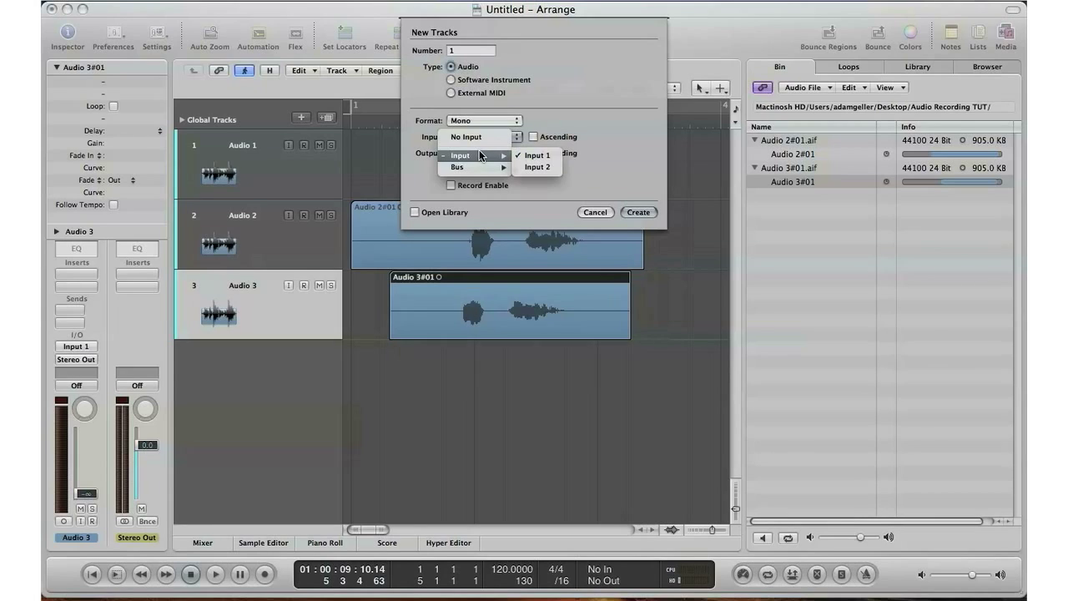
left_click(529, 156)
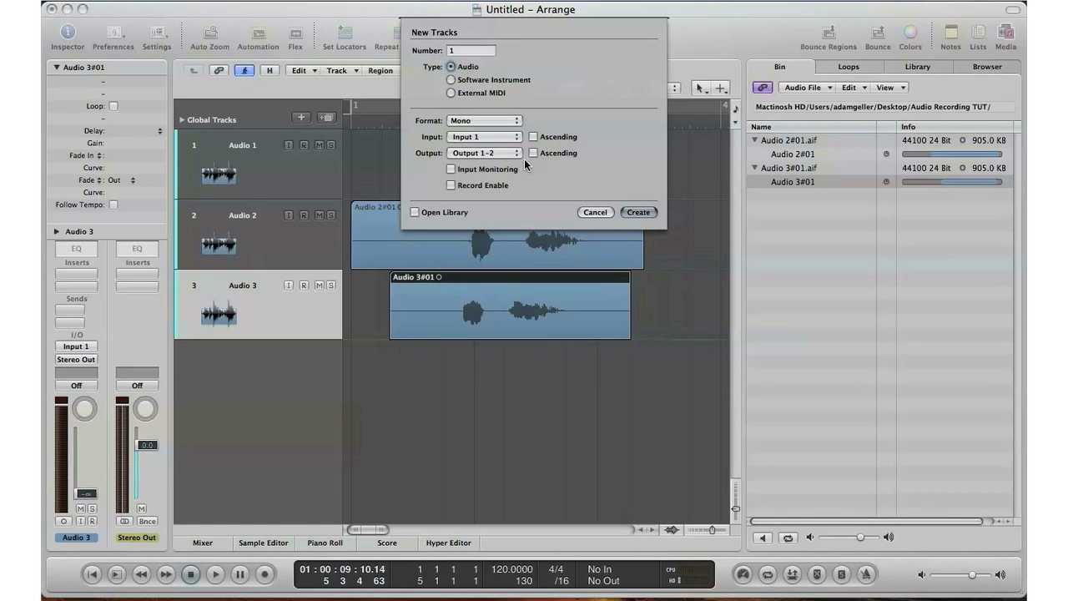
left_click(484, 154)
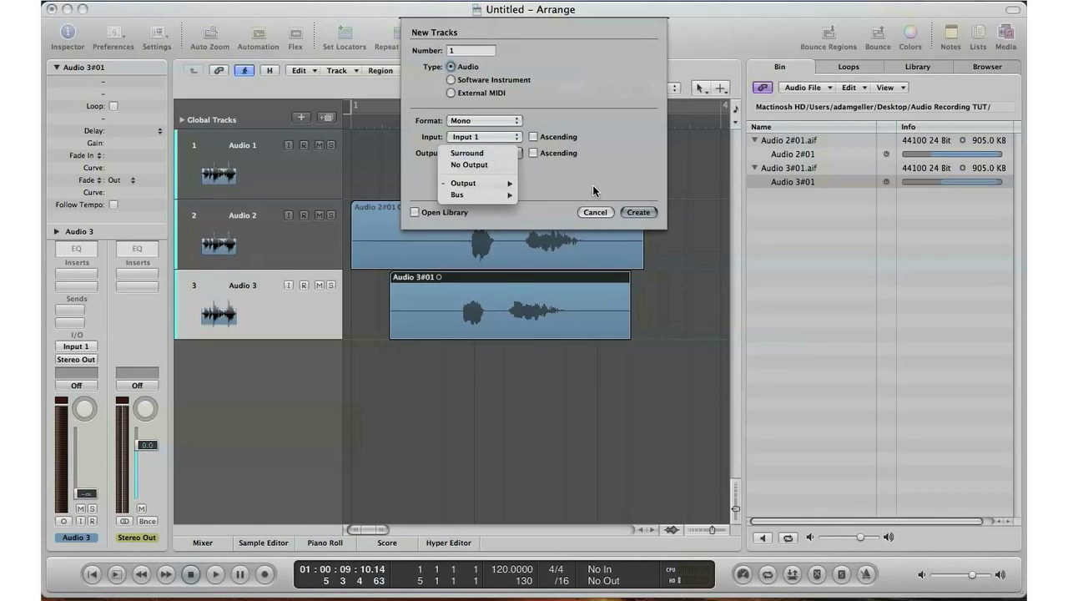
left_click(497, 184)
left_click(496, 153)
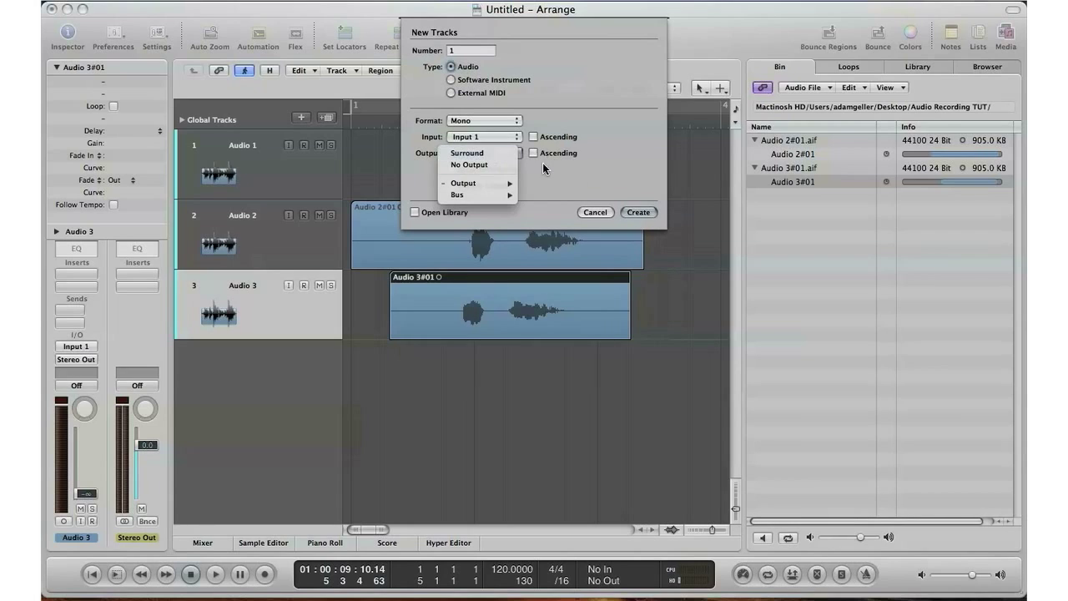
left_click(601, 177)
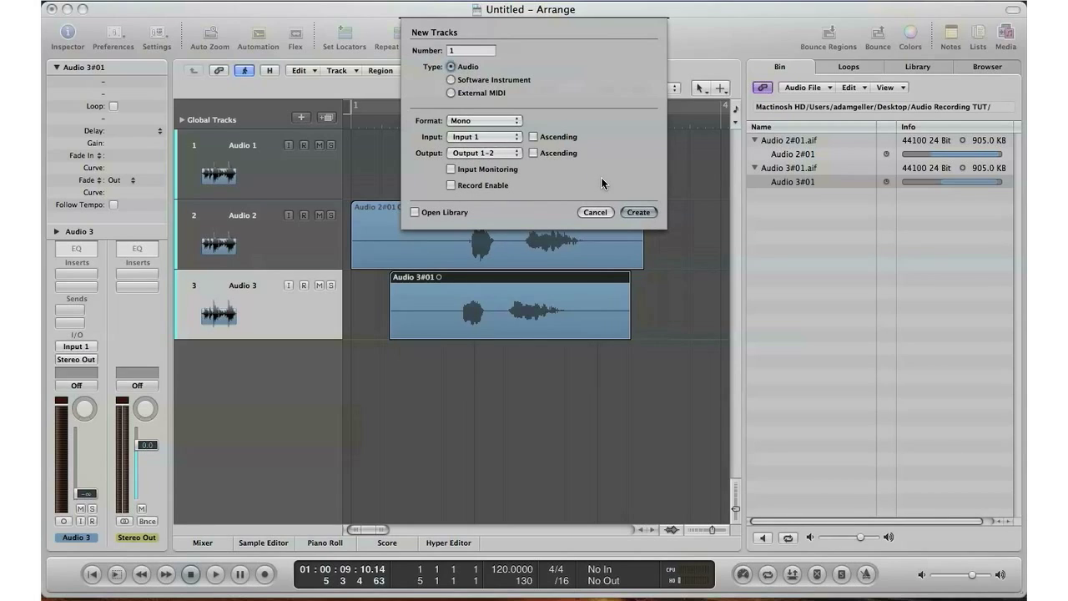
left_click(639, 212)
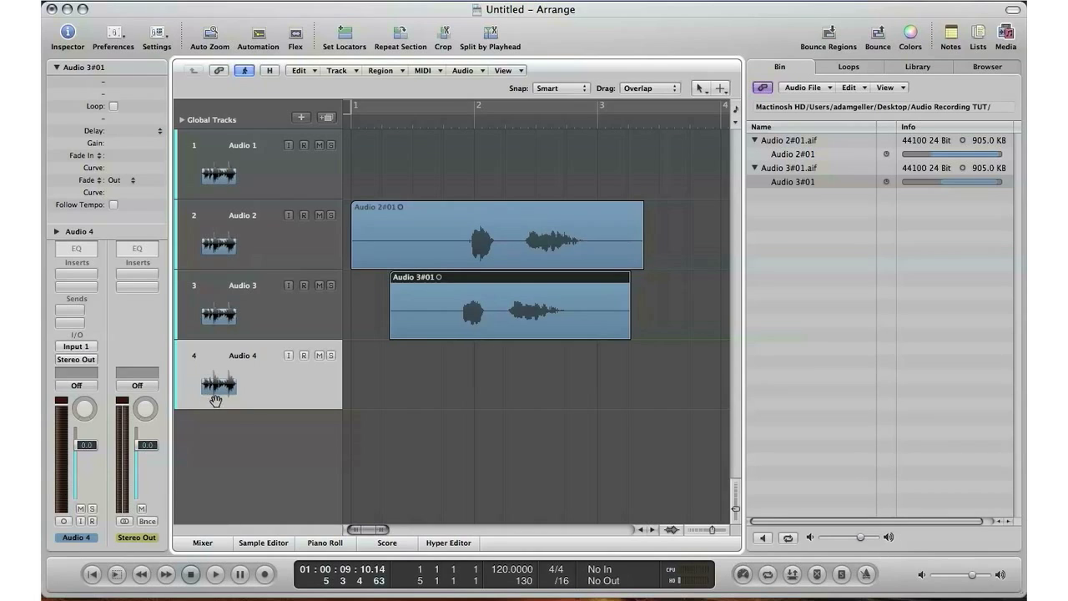
Leave Audio 4 unarmed with input monitoring off and its volume reset to 0.0 dB
left_click(305, 355)
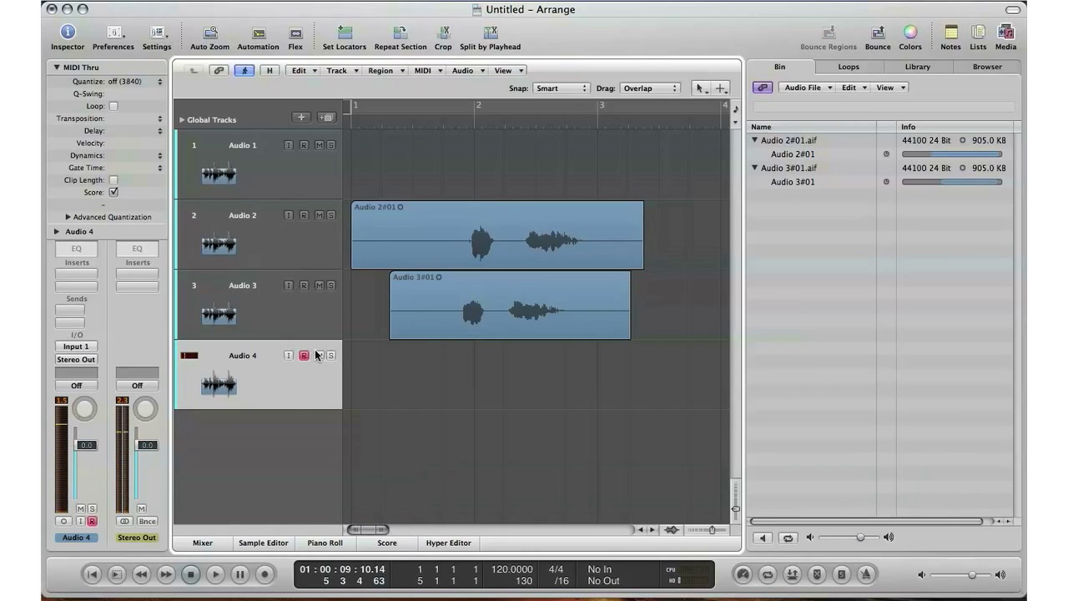
left_click(304, 355)
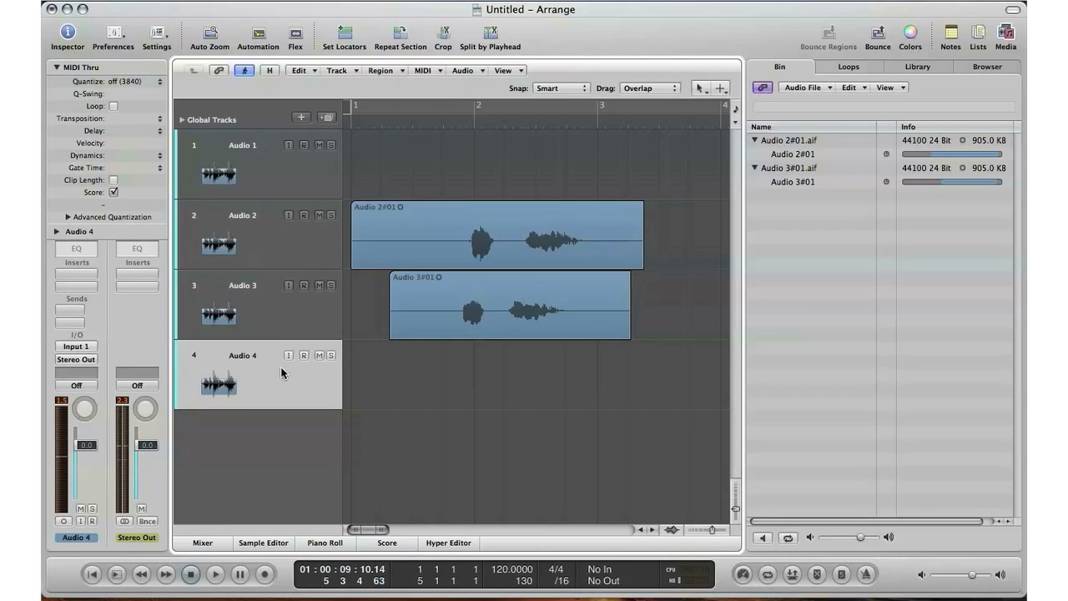
left_click(289, 356)
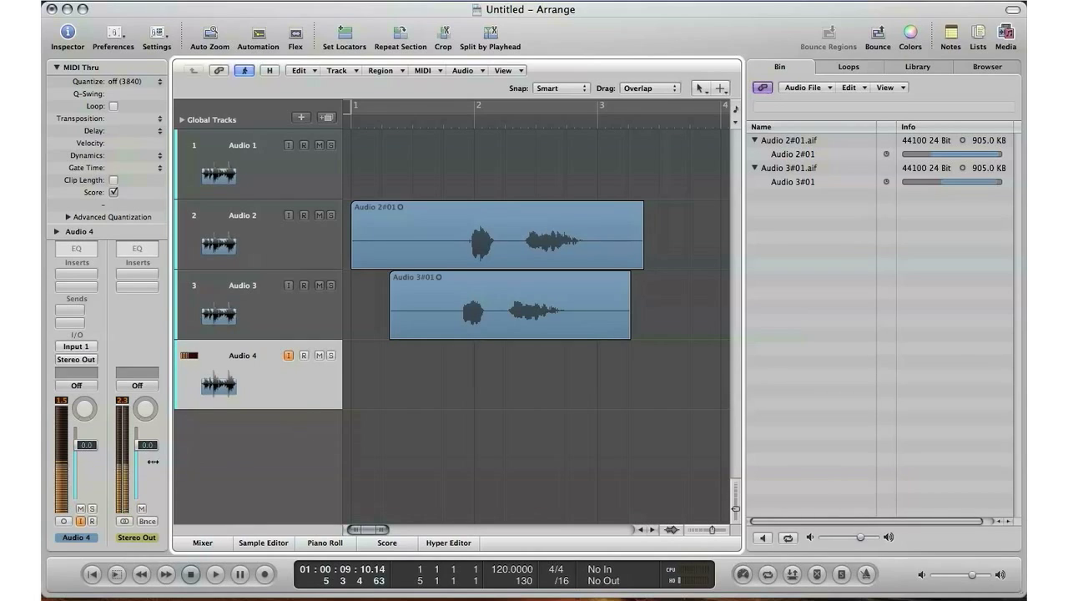
left_click_drag(69, 455, 111, 449)
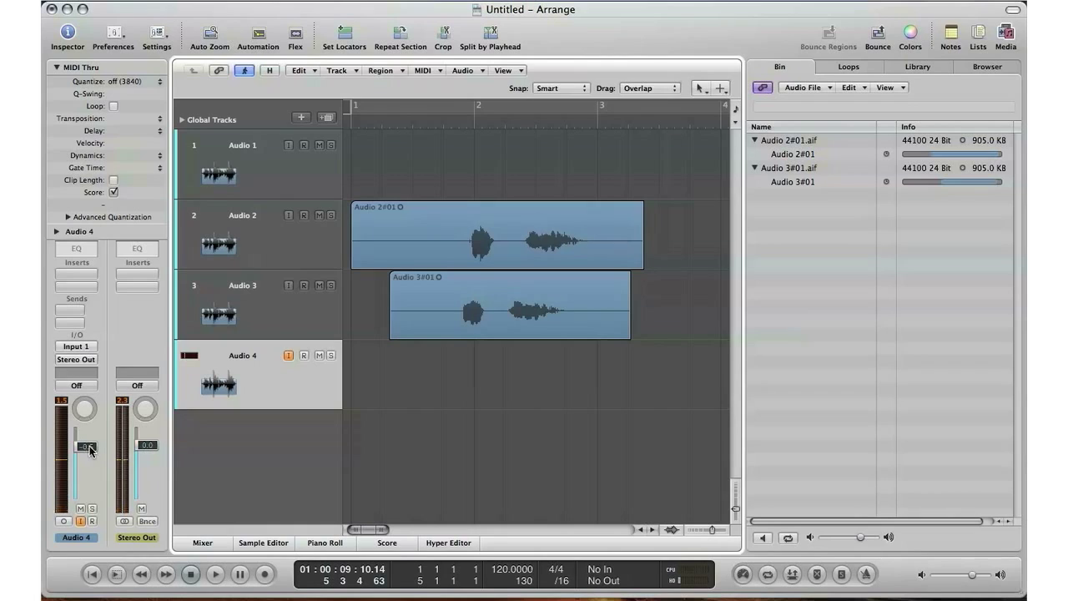
left_click(89, 451, "alt")
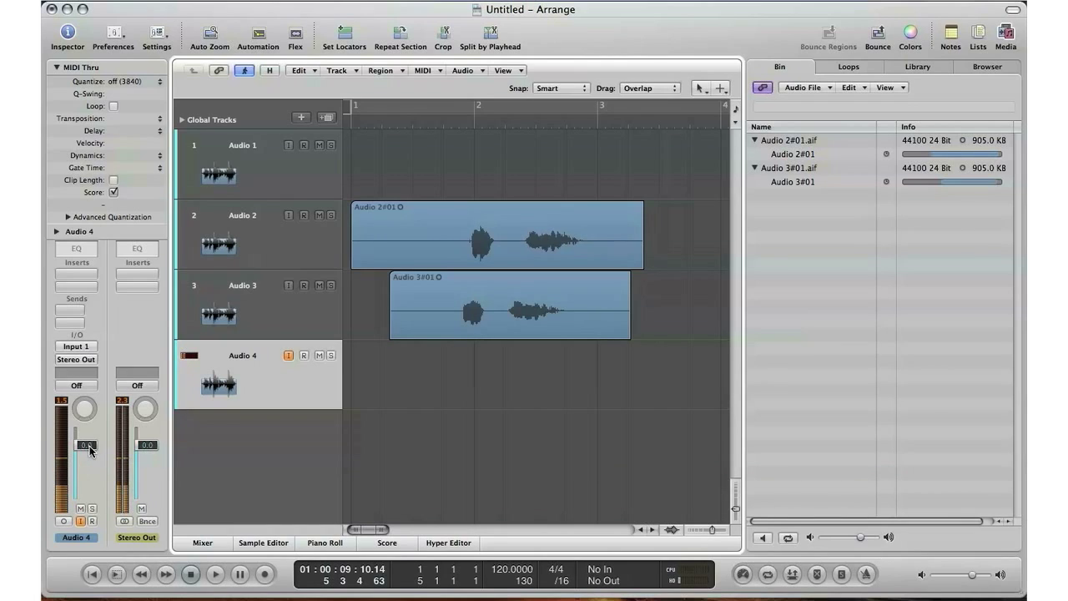
left_click(289, 356)
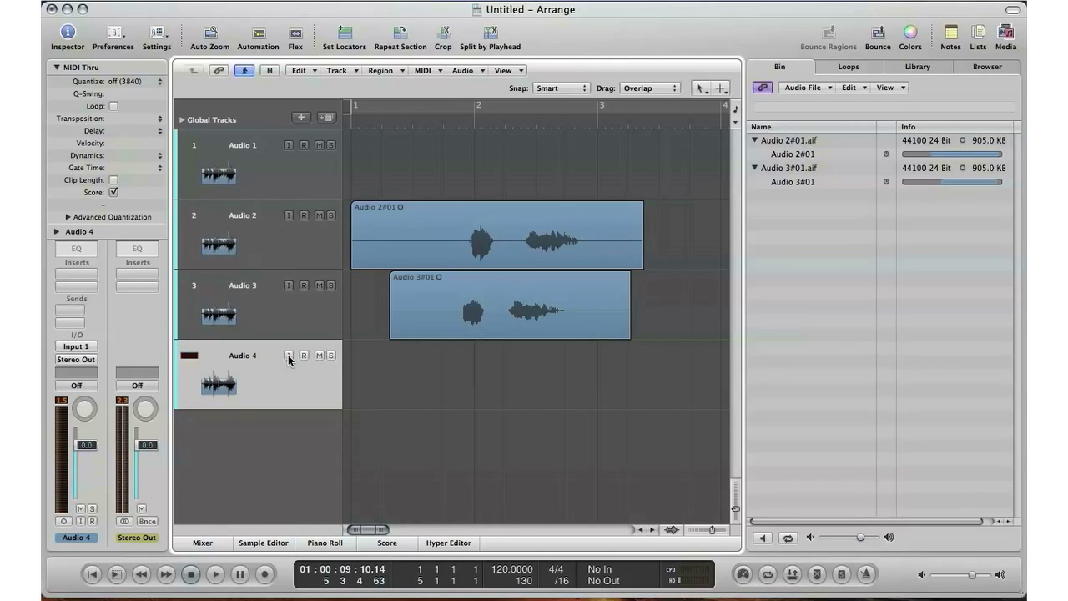